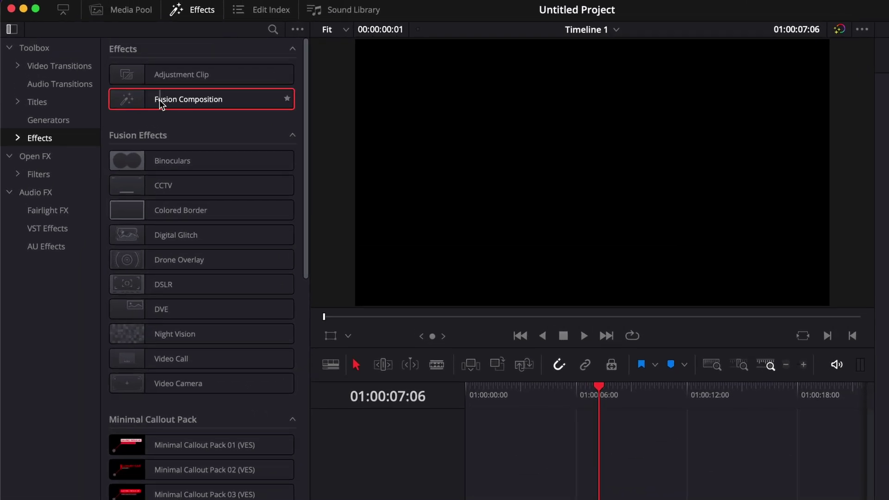
Step: Place a Fusion Composition clip at the start of V1 and park the playhead on it
left_click_drag(160, 99, 471, 499)
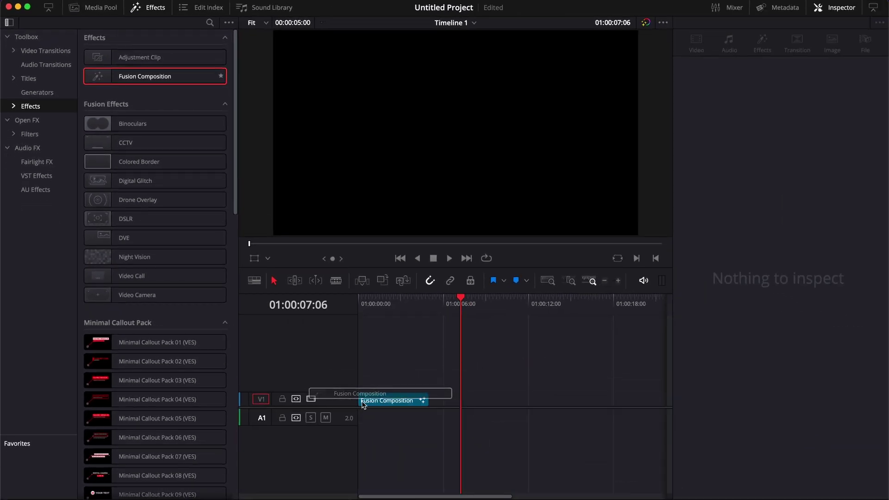
left_click_drag(363, 405, 362, 399)
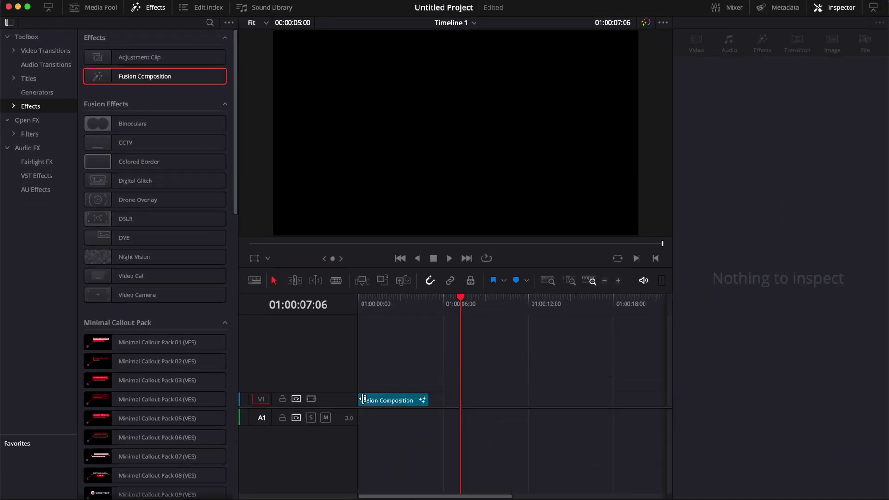
left_click(393, 312)
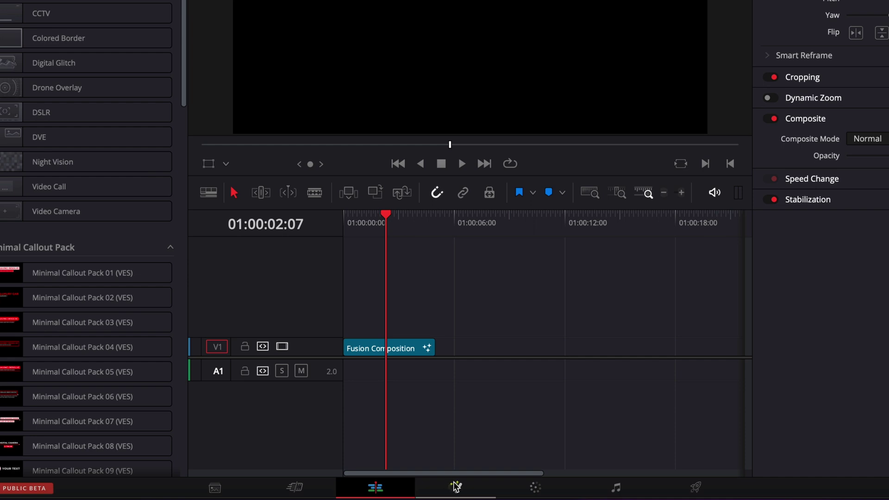
Step: In Fusion, wire a new Text+ node into MediaOut1 and enter the text 'DAVINCI RESOLVE'
left_click(456, 486)
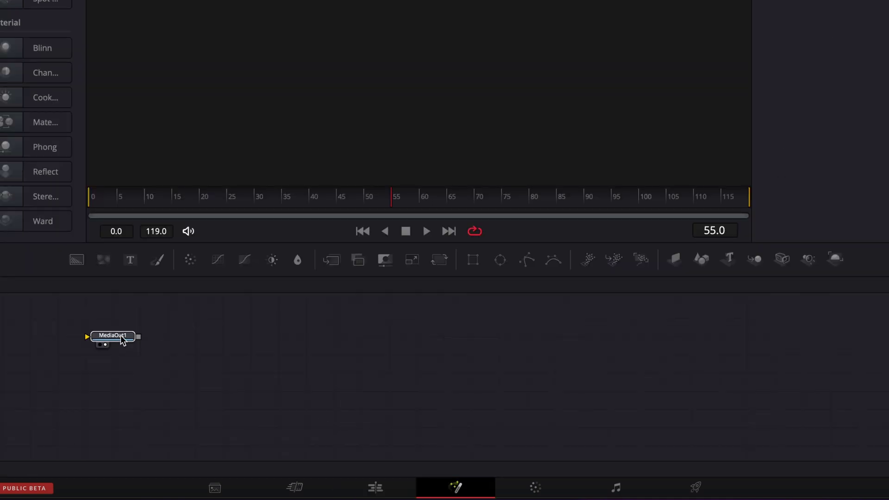
left_click_drag(131, 346, 648, 391)
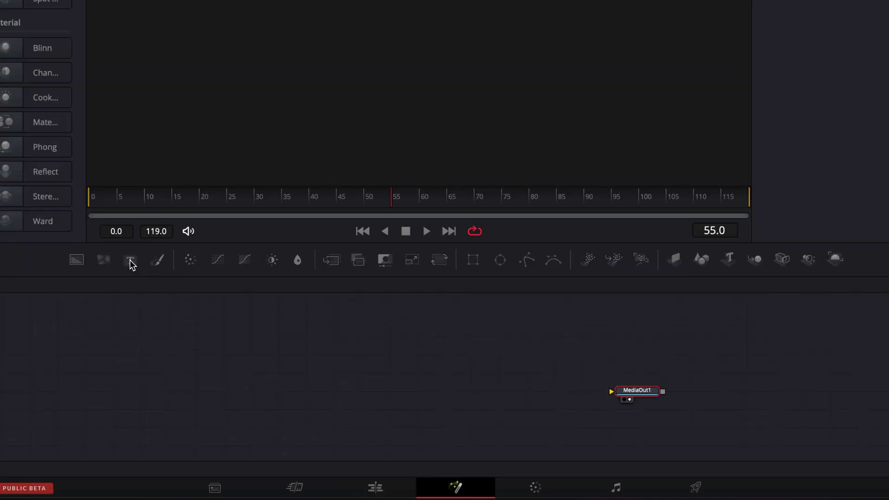
left_click_drag(200, 285, 621, 394)
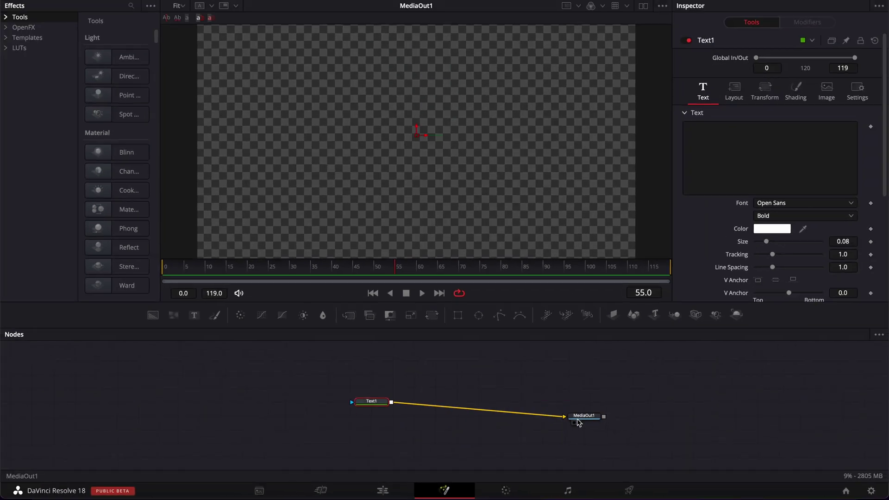
left_click(830, 48)
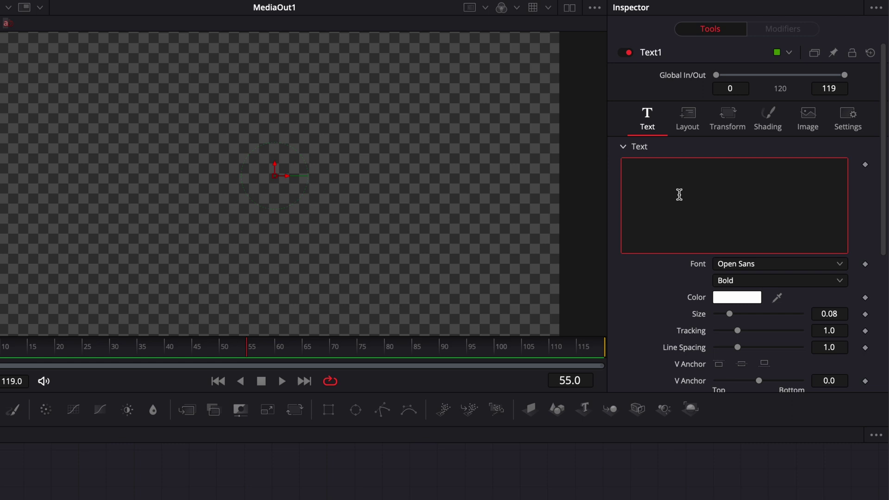
type("DAVINCI RESOL")
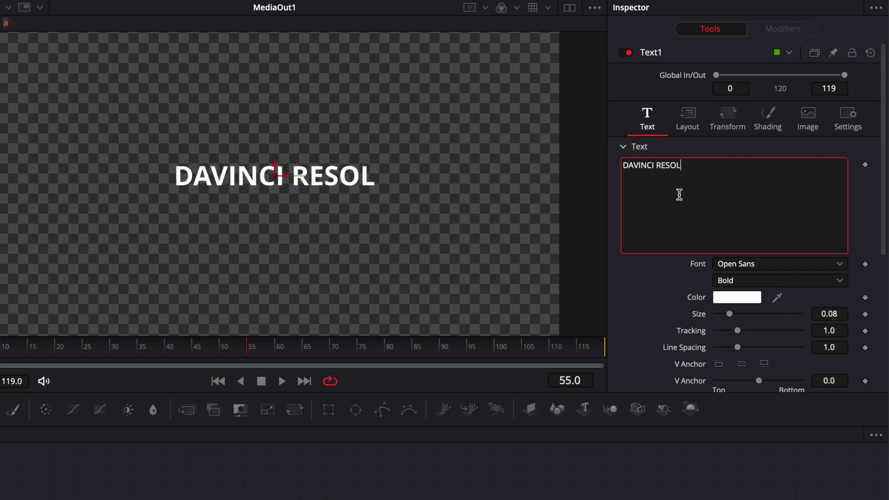
type("VE")
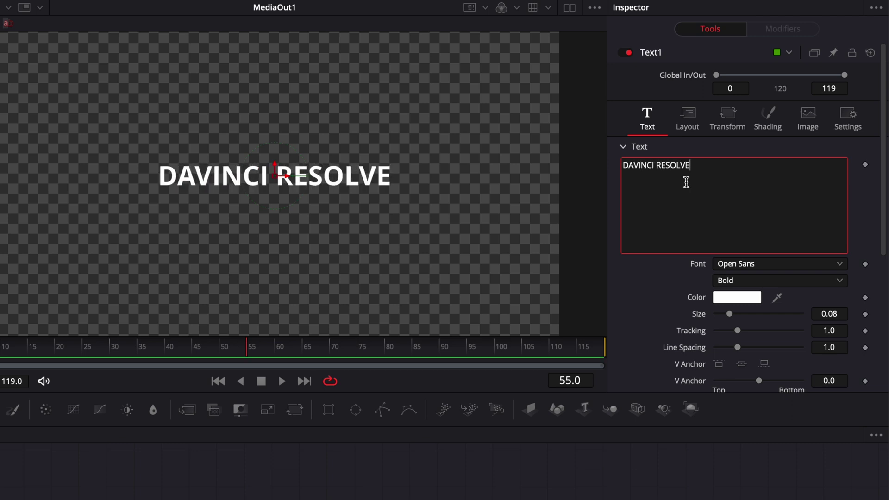
Step: Set the Text1 layout Type to Path
left_click(692, 119)
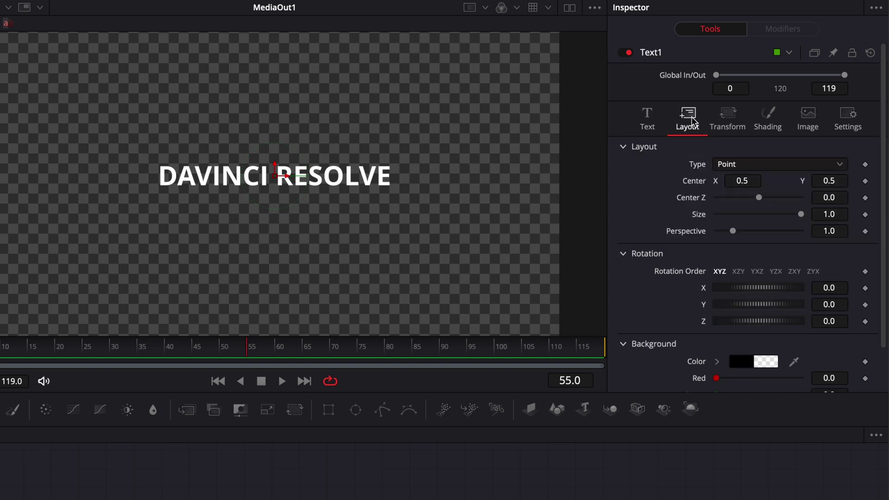
left_click(755, 165)
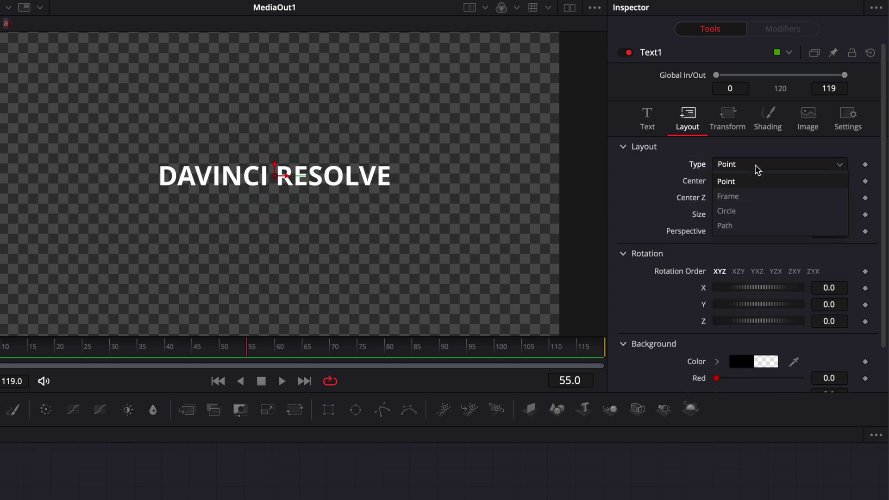
left_click(737, 226)
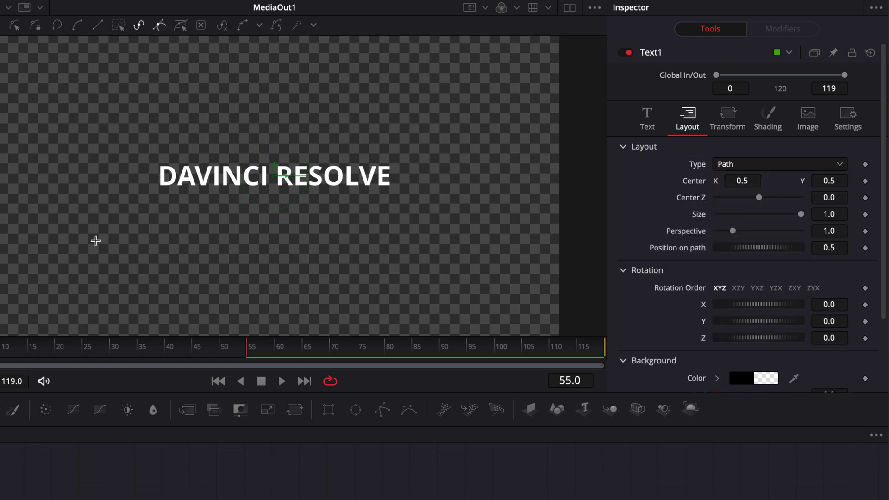
Step: Draw a five-point angular path in the viewer for the text to follow
left_click(102, 242)
left_click(110, 162)
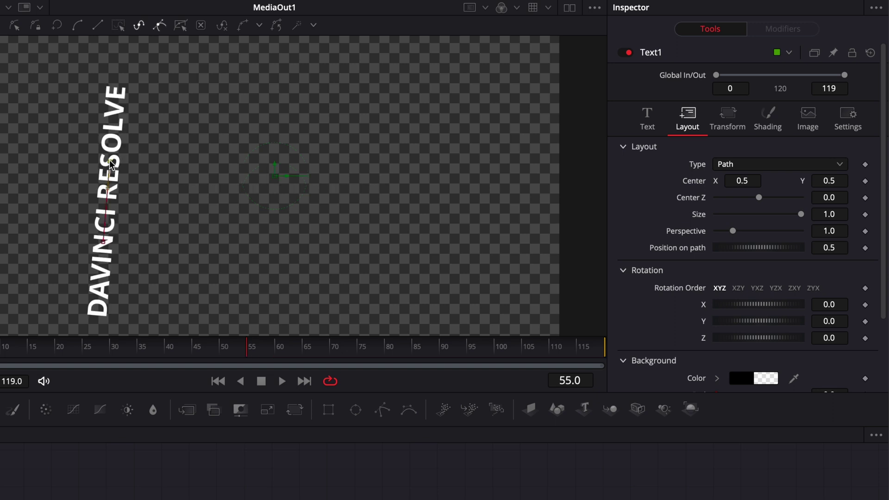
left_click(375, 135)
left_click(488, 261)
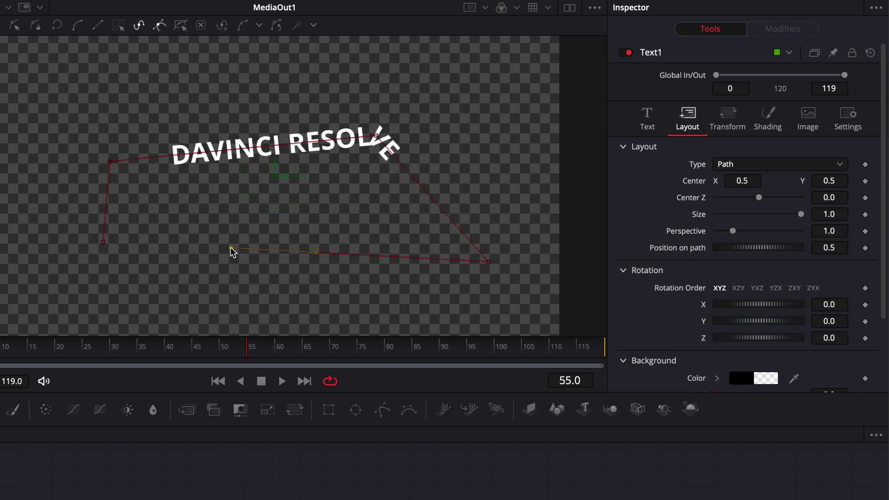
left_click(230, 249)
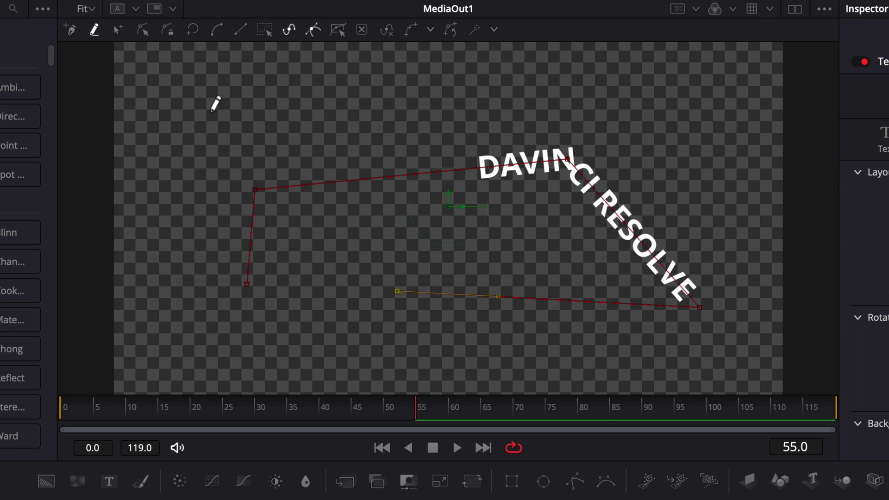
Step: Delete the angular path, then draw a looping freehand path and undo it
left_click_drag(200, 94, 760, 364)
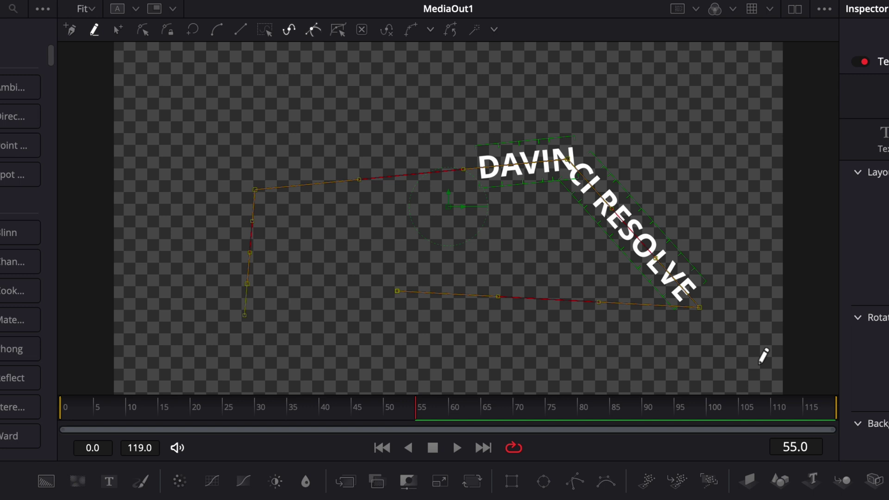
key("Delete")
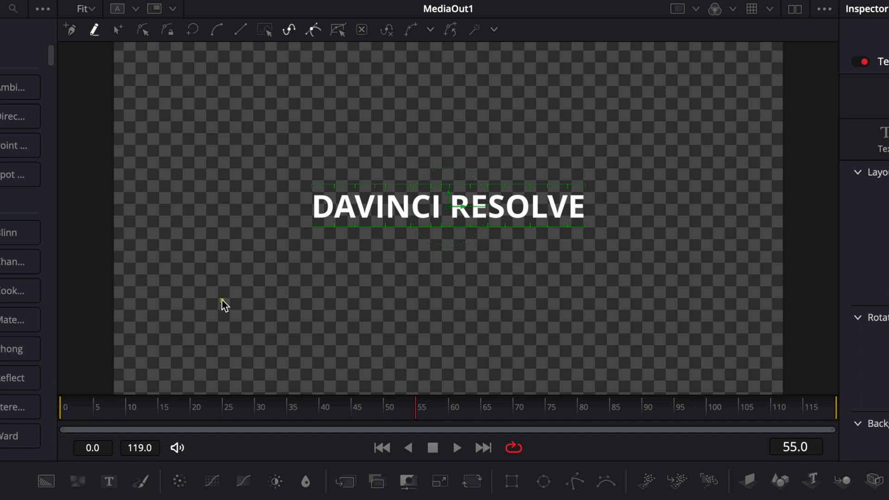
mouse_move(222, 302)
left_mouse_down()
mouse_move(588, 244)
mouse_move(667, 89)
mouse_move(505, 99)
mouse_move(474, 282)
mouse_move(712, 287)
mouse_move(817, 238)
left_mouse_up()
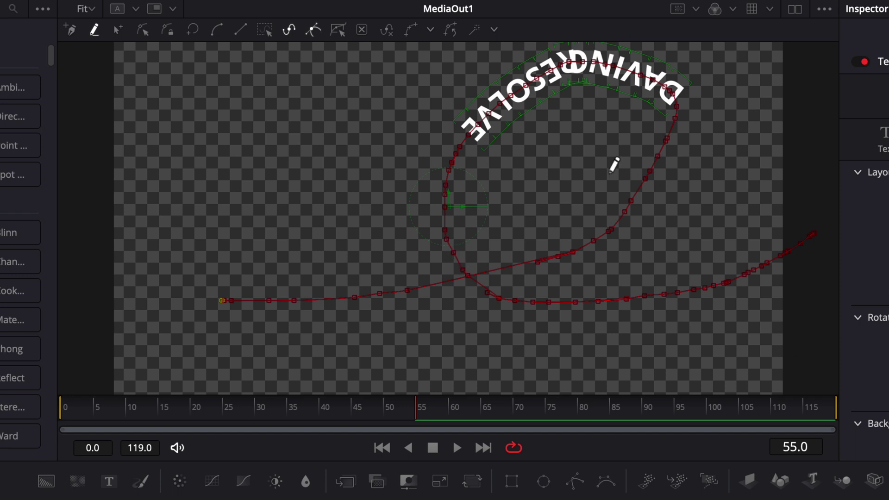
key("ctrl+z")
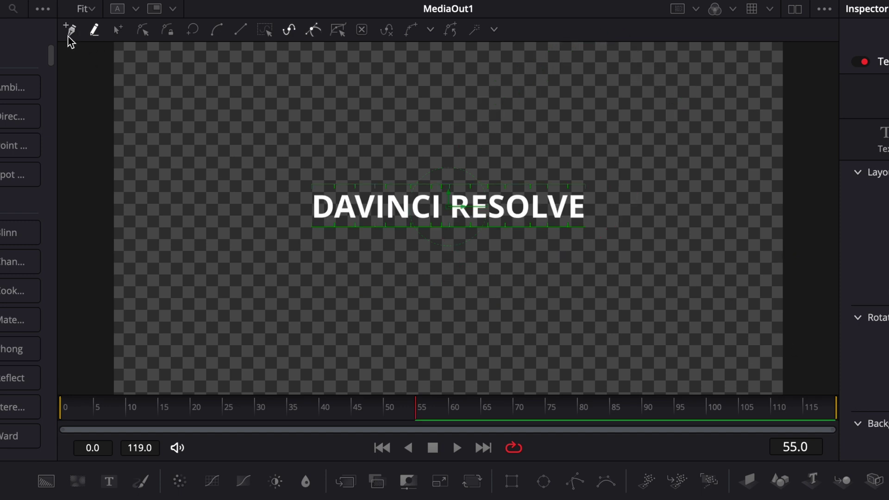
Step: Draw a new eight-point polyline path that crosses itself and ends at the right edge
left_click(70, 32)
left_click(172, 321)
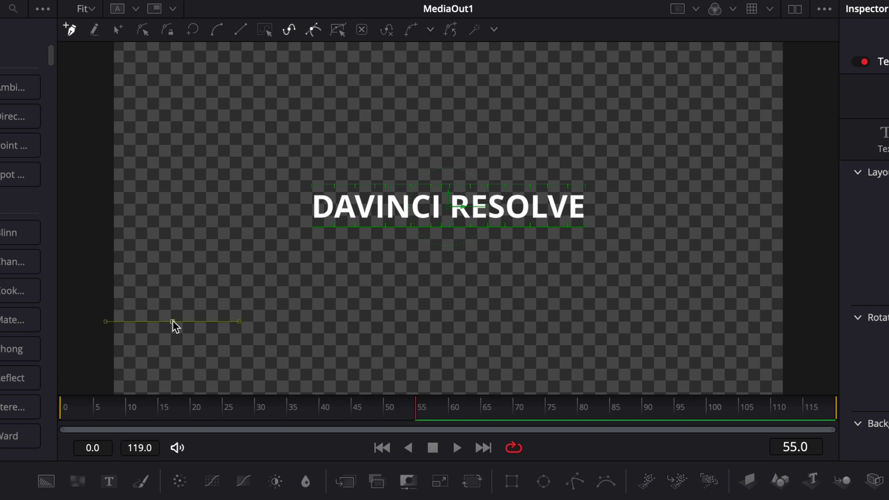
left_click(484, 316)
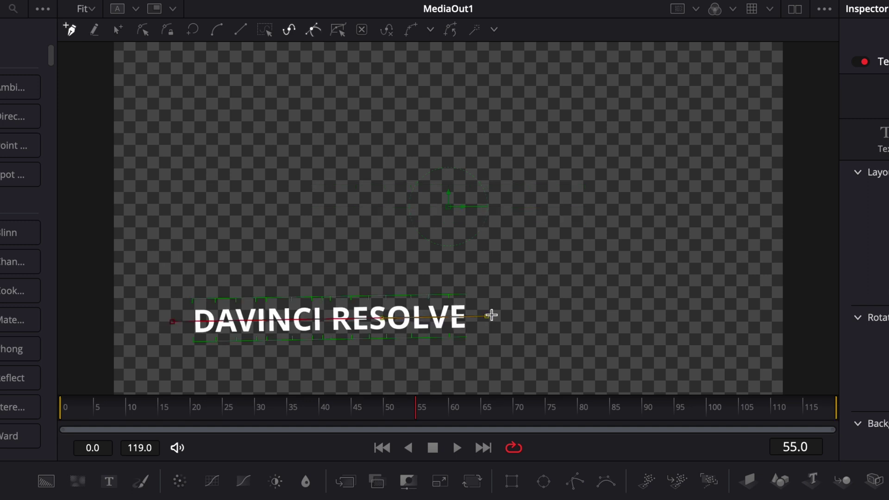
left_click(635, 226)
left_click(569, 113)
left_click(370, 103)
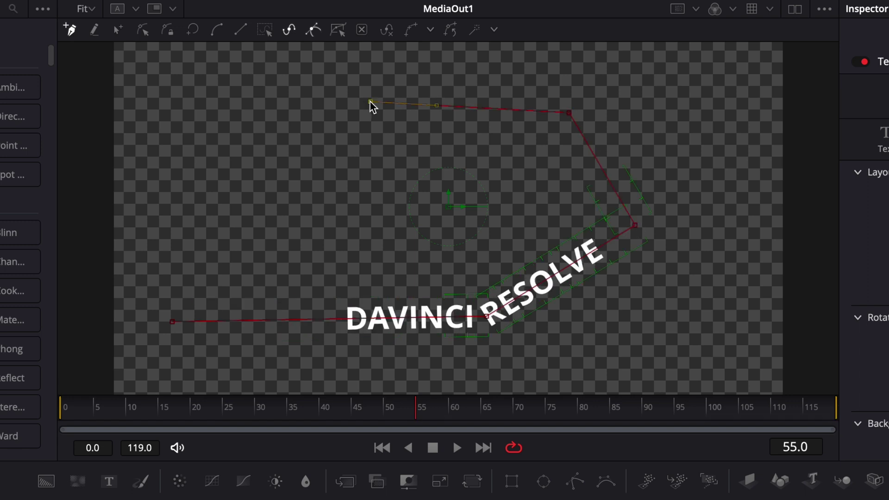
left_click(317, 224)
left_click(554, 340)
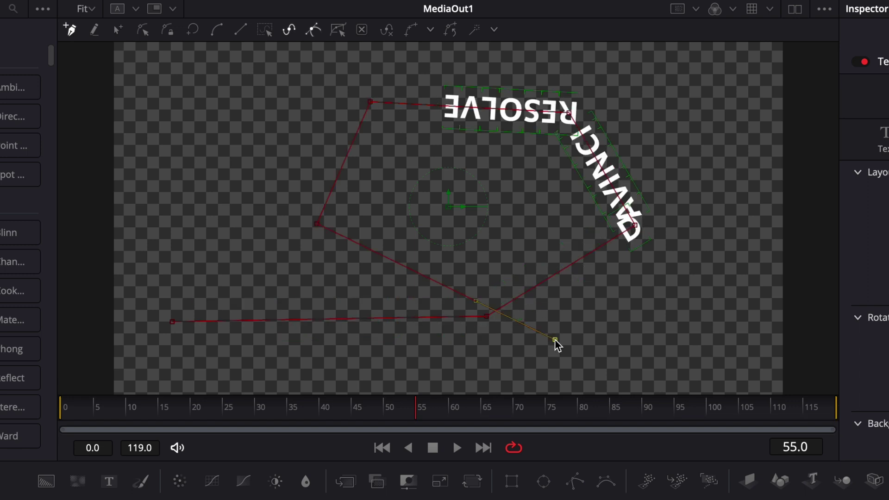
left_click(776, 328)
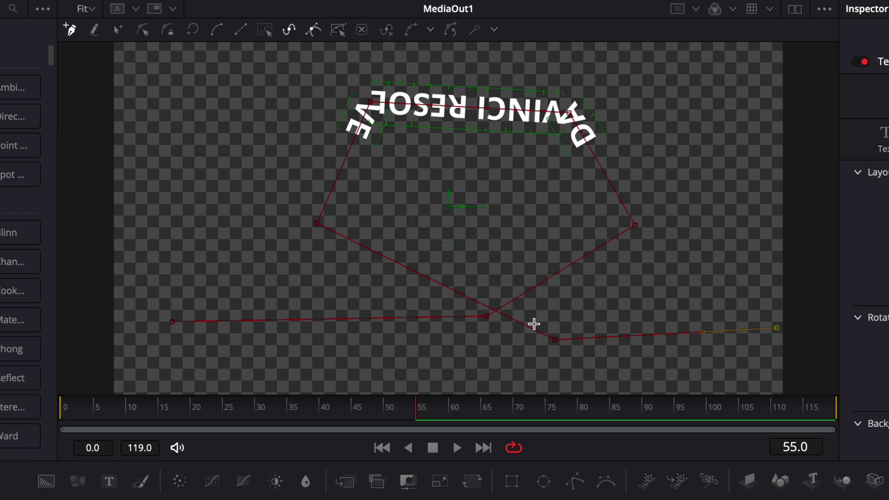
left_click(94, 30)
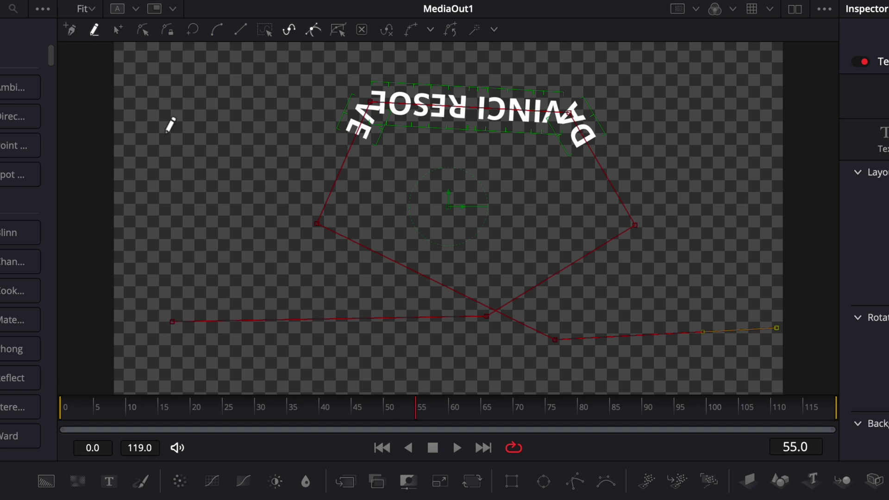
Step: Smooth all path points with Shift+S and adjust points to round out the loop
left_click_drag(141, 381, 823, 69)
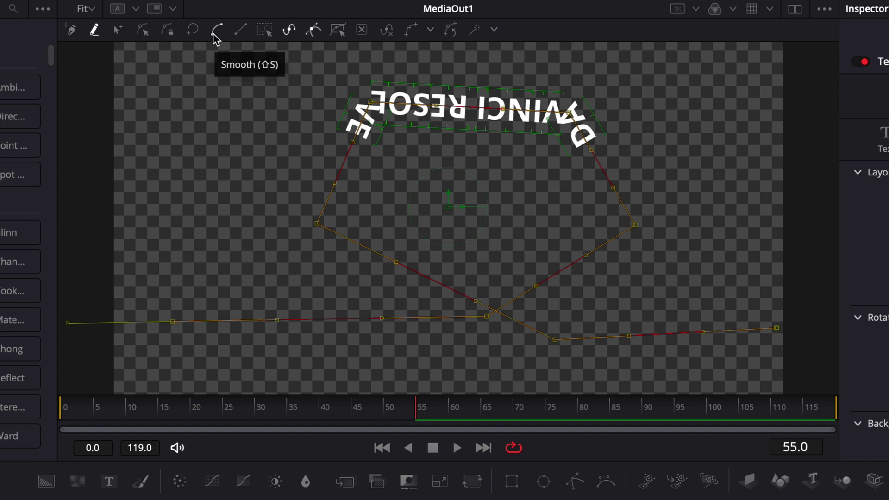
key("shift+s")
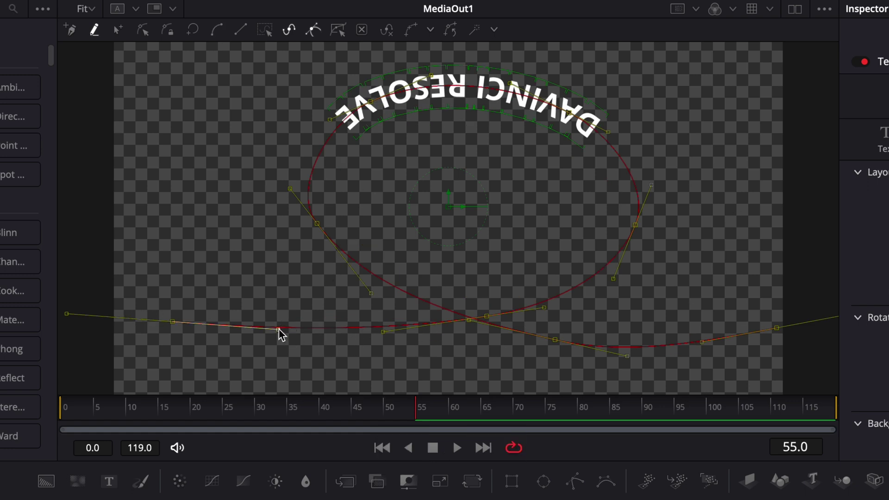
left_click_drag(278, 330, 272, 348)
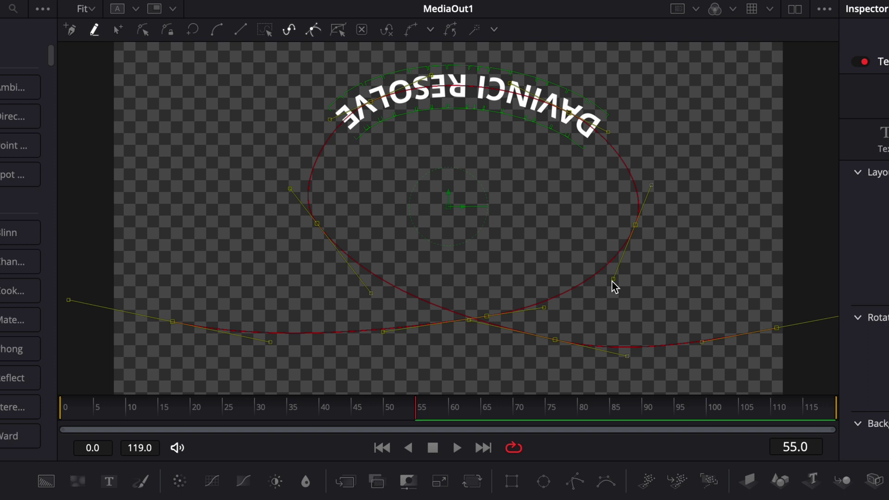
mouse_move(612, 281)
left_mouse_down()
mouse_move(647, 280)
mouse_move(613, 282)
left_mouse_up()
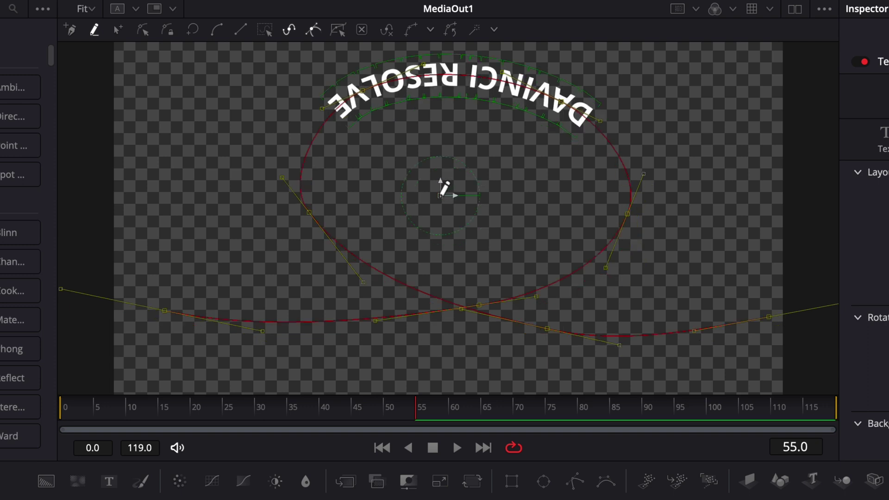
mouse_move(445, 189)
left_mouse_down()
mouse_move(415, 165)
mouse_move(365, 210)
mouse_move(460, 207)
mouse_move(432, 207)
mouse_move(445, 189)
mouse_move(458, 191)
left_mouse_up()
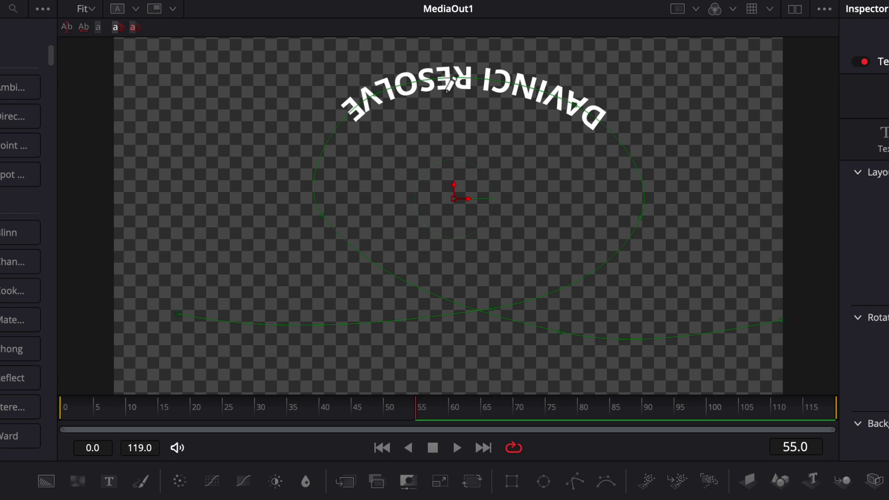
Step: Pull the loop's left side outward and set Position on path to -0.174
left_click(321, 217)
left_click_drag(345, 190, 188, 238)
left_click_drag(229, 217, 308, 221)
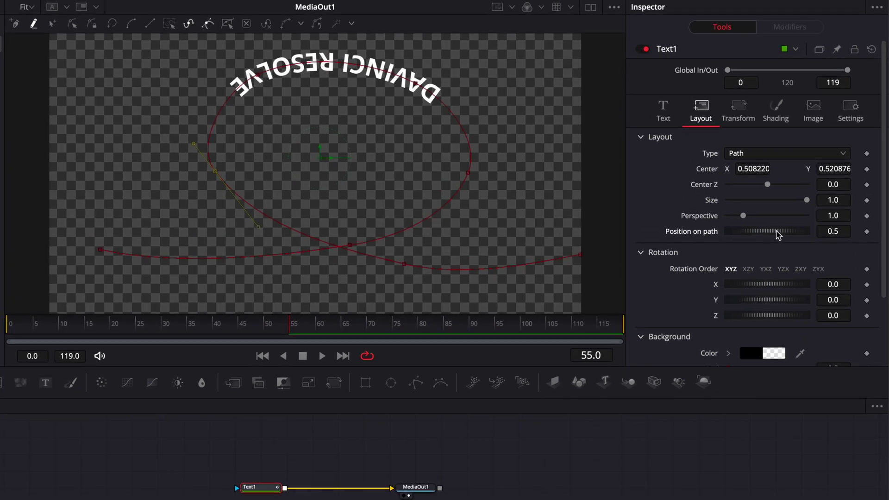
left_click_drag(778, 234, 721, 249)
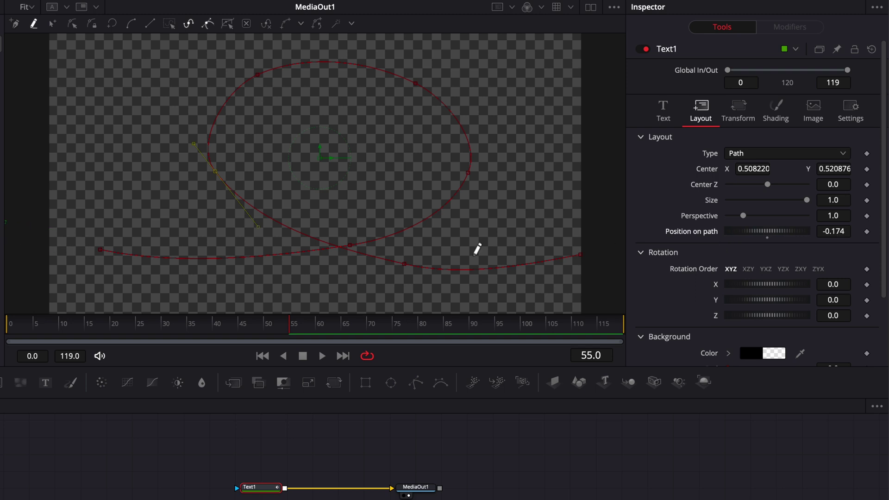
Step: Keyframe Position on path at -0.174 on frame 0 and 1.203 on frame 90, then play
left_click_drag(36, 334, 16, 334)
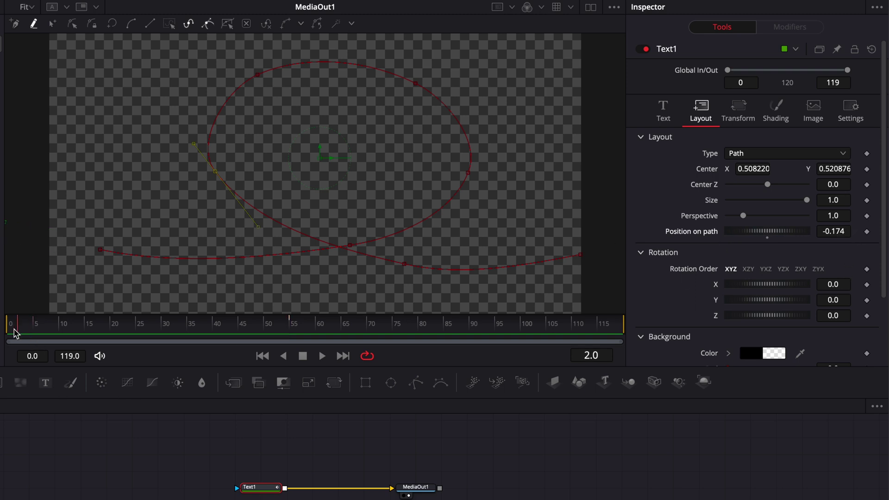
left_click(866, 231)
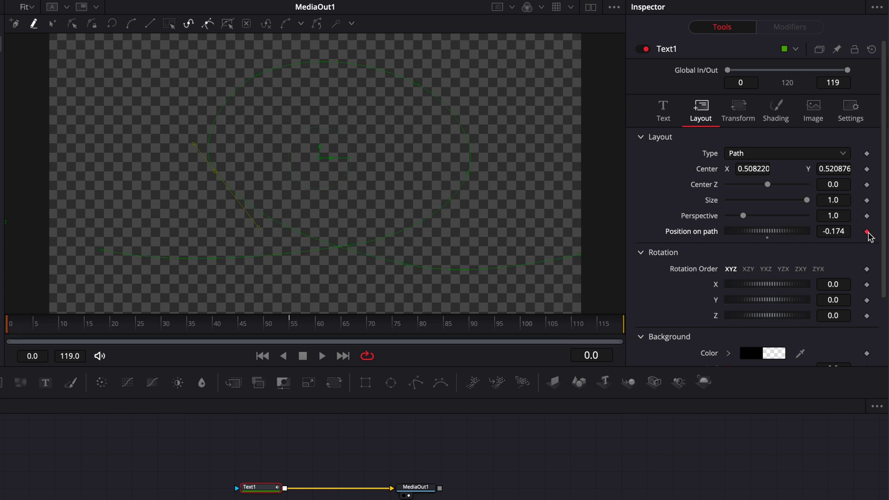
left_click_drag(262, 329, 476, 343)
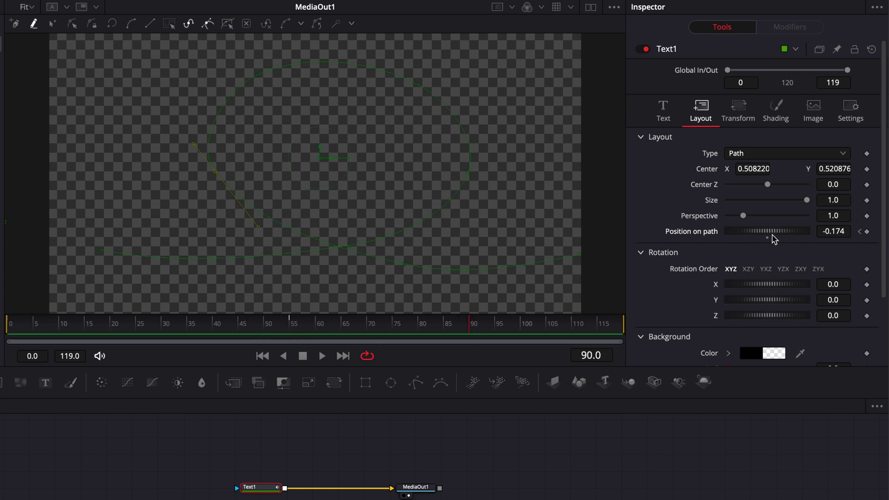
left_click_drag(746, 234, 862, 245)
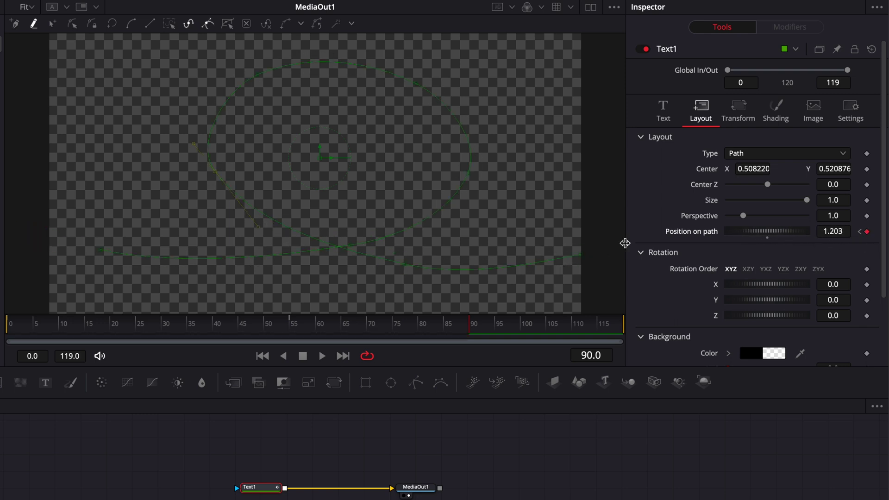
key("Home")
key("space")
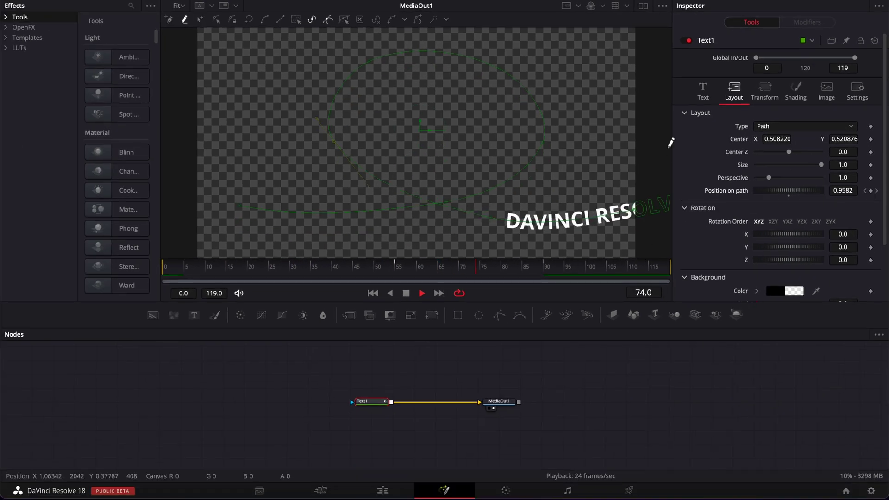
Step: In the Spline editor, smooth the Position on path keyframes into an ease-in/ease-out curve
key("space")
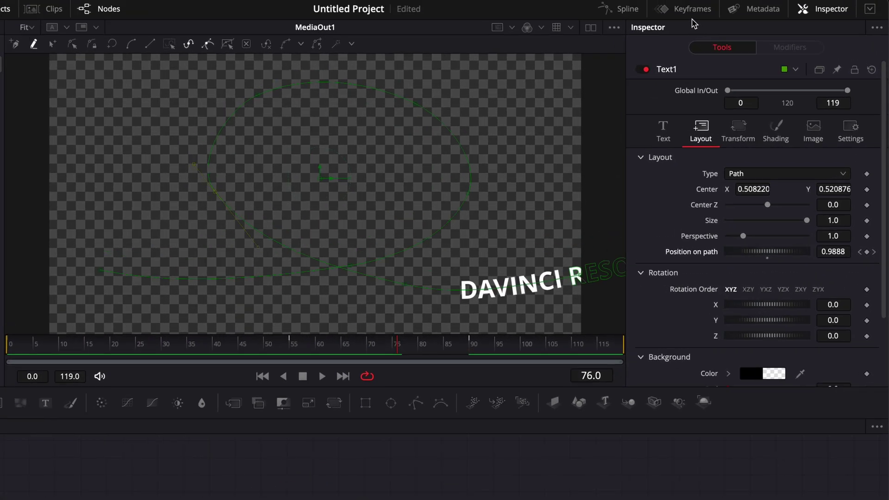
left_click(623, 9)
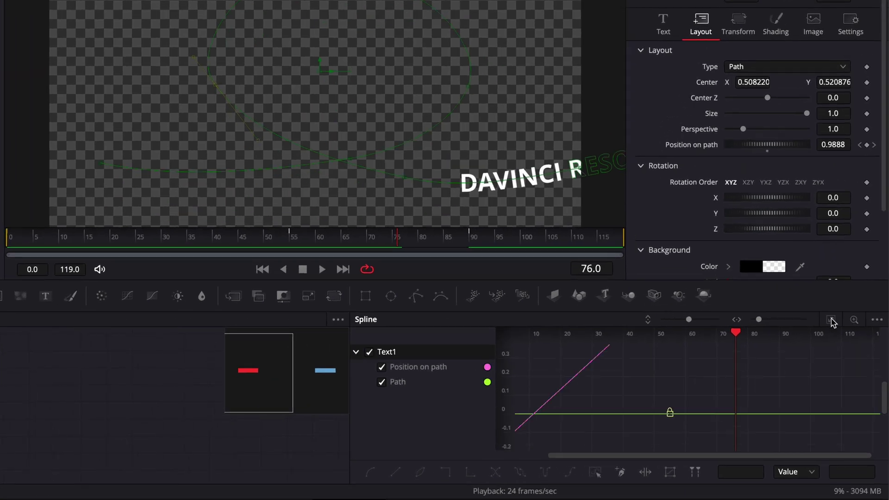
left_click(831, 321)
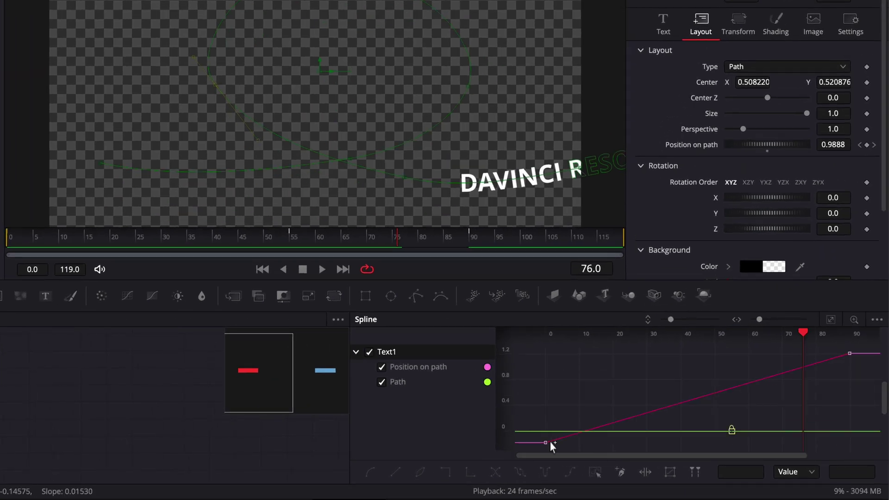
left_click(397, 381)
left_click_drag(532, 452, 867, 343)
key("s")
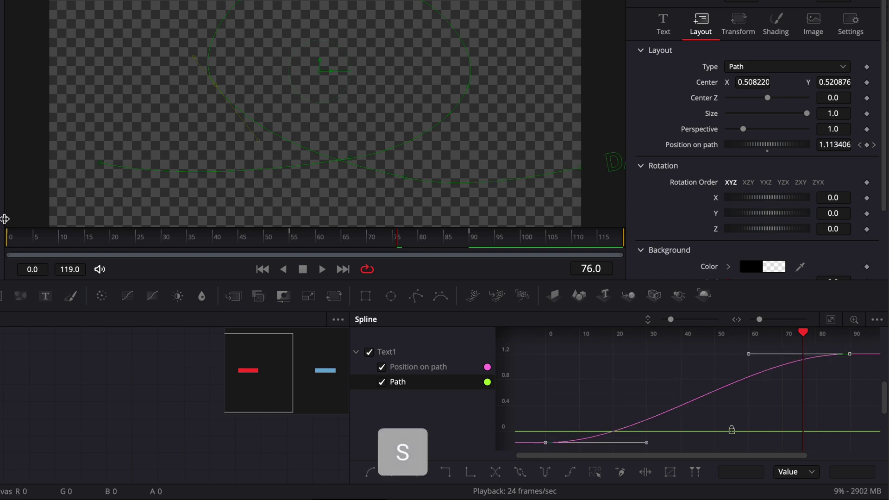
Step: Play the eased animation back from the start to check the motion
left_click(21, 238)
key("space")
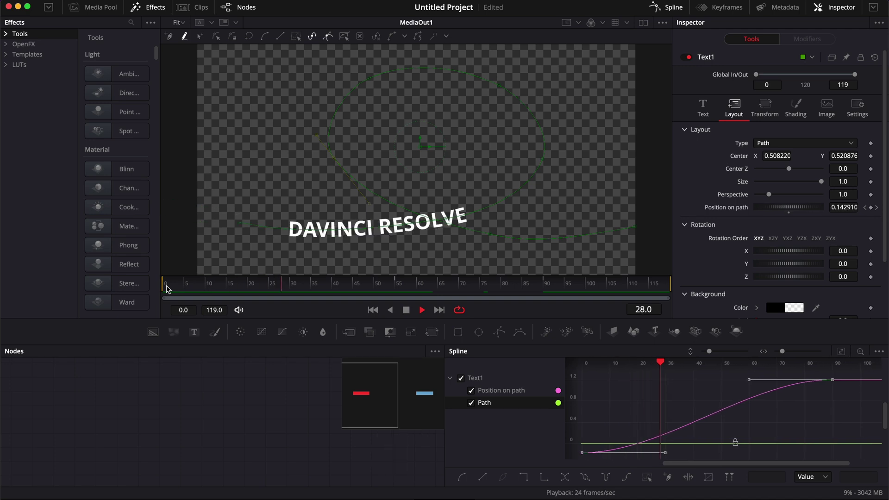
key("space")
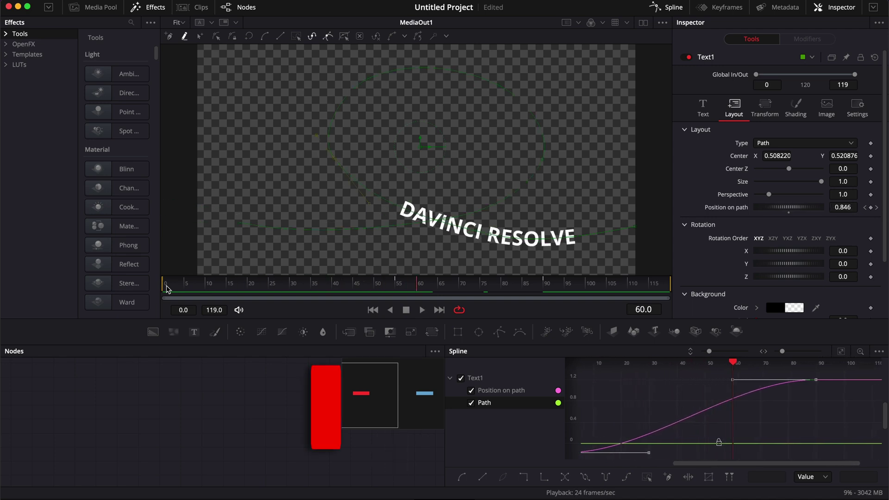